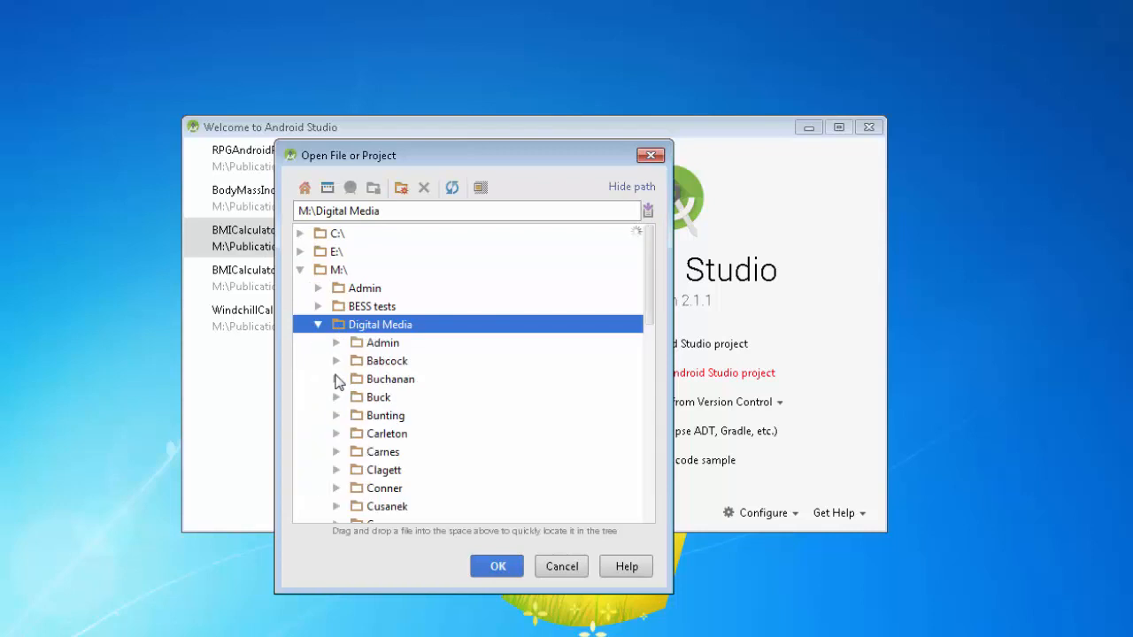
In the project chooser, collapse the Digital Media folder and expand the class folder just before Yearbook under M:\Publications
scroll(395, 375, down, 4)
scroll(400, 375, up, 4)
click(317, 326)
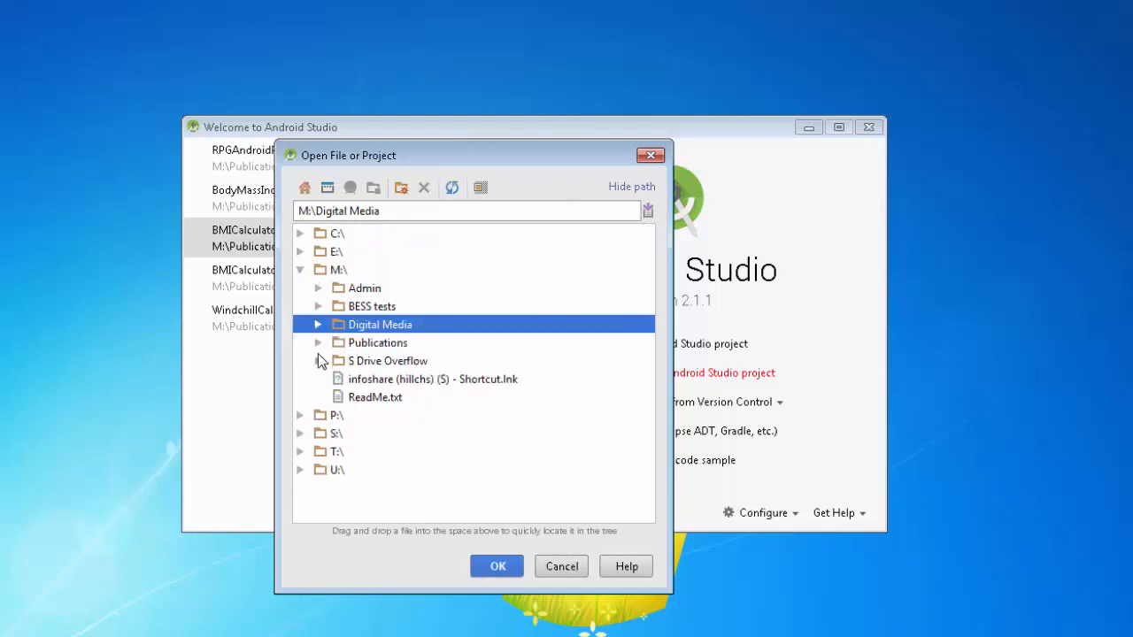
click(317, 343)
scroll(341, 397, down, 10)
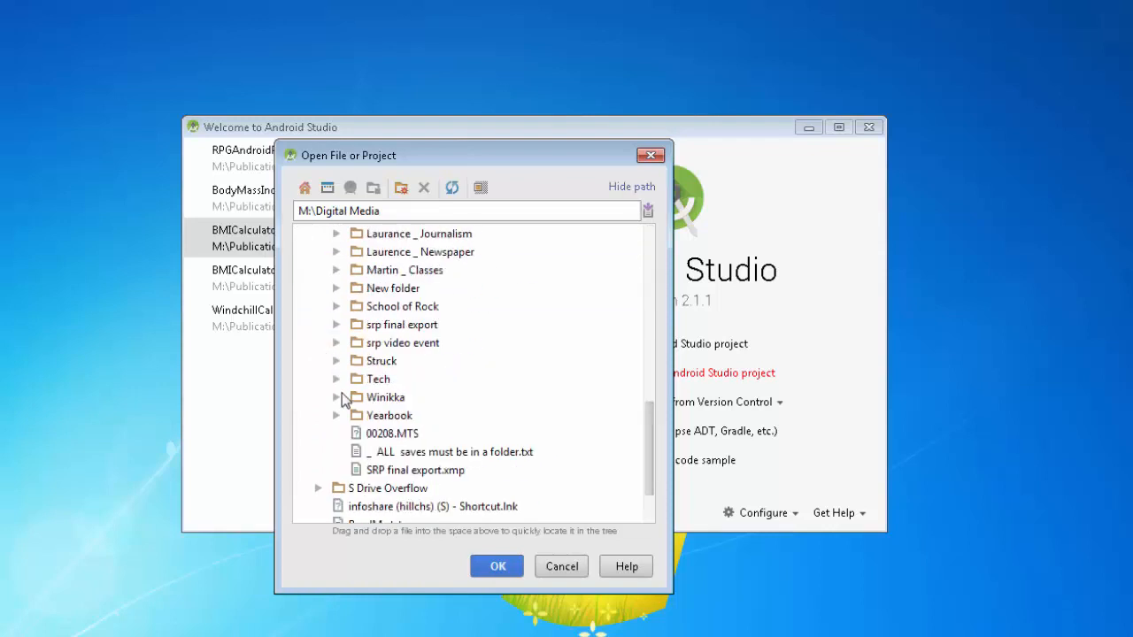
click(344, 399)
click(342, 398)
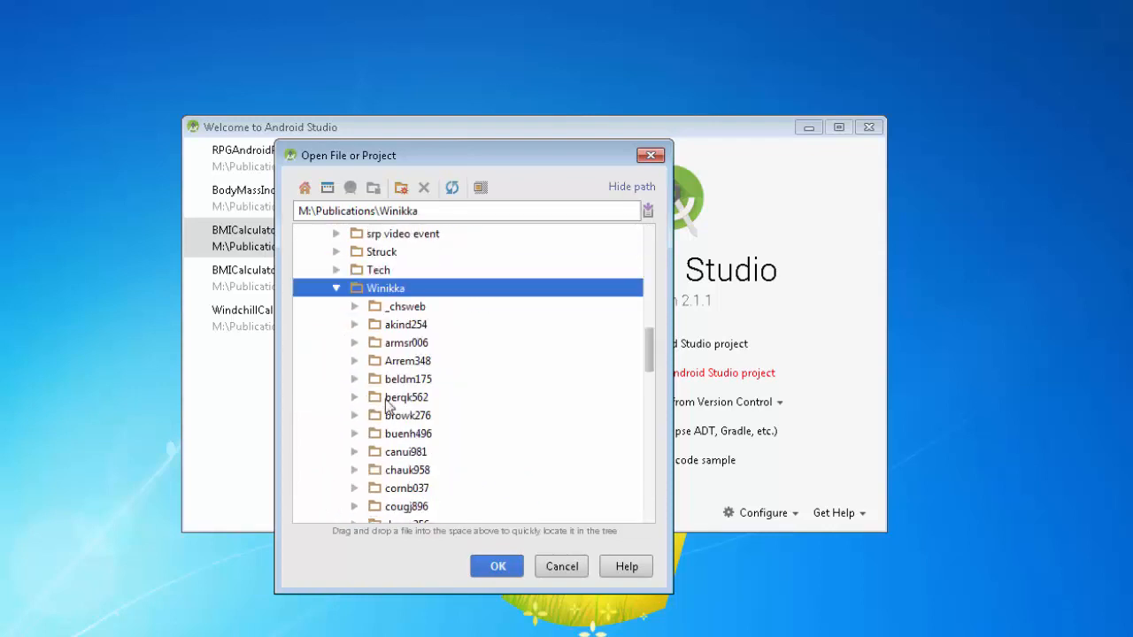
Open RPGAndroidProject from the last user folder inside the expanded class folder
scroll(542, 442, down, 4)
scroll(463, 448, down, 10)
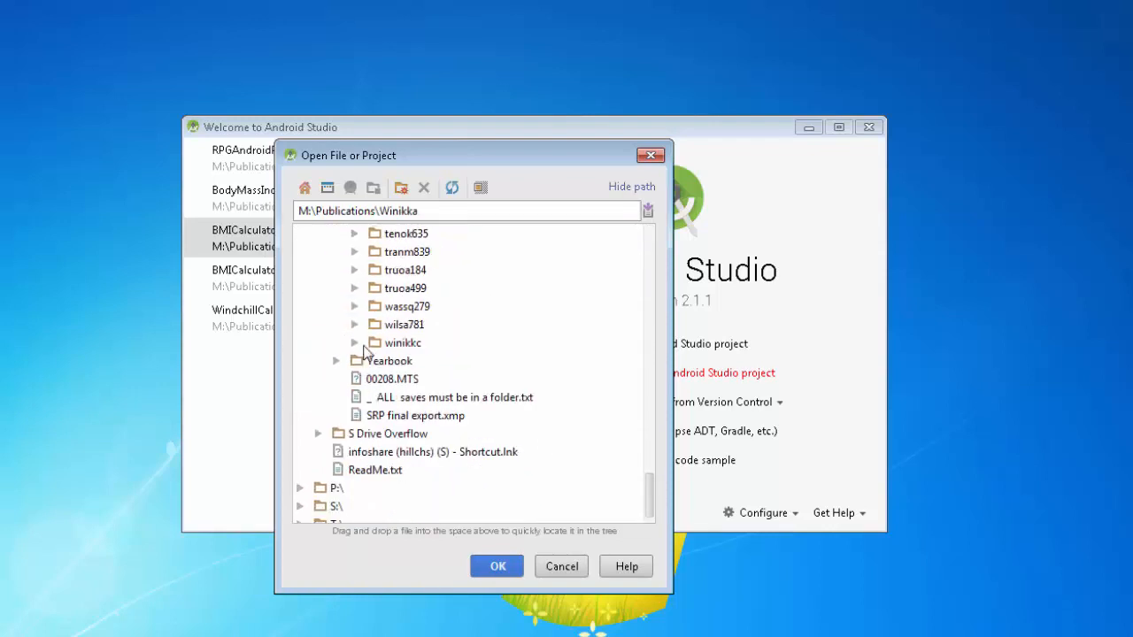
click(355, 343)
scroll(606, 397, down, 2)
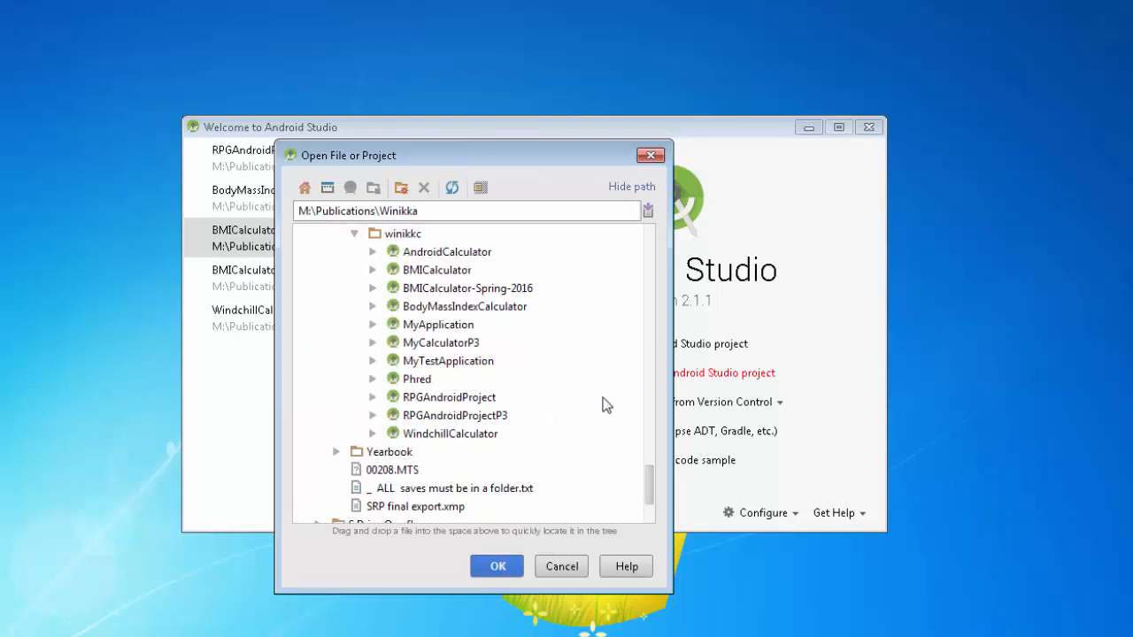
click(479, 400)
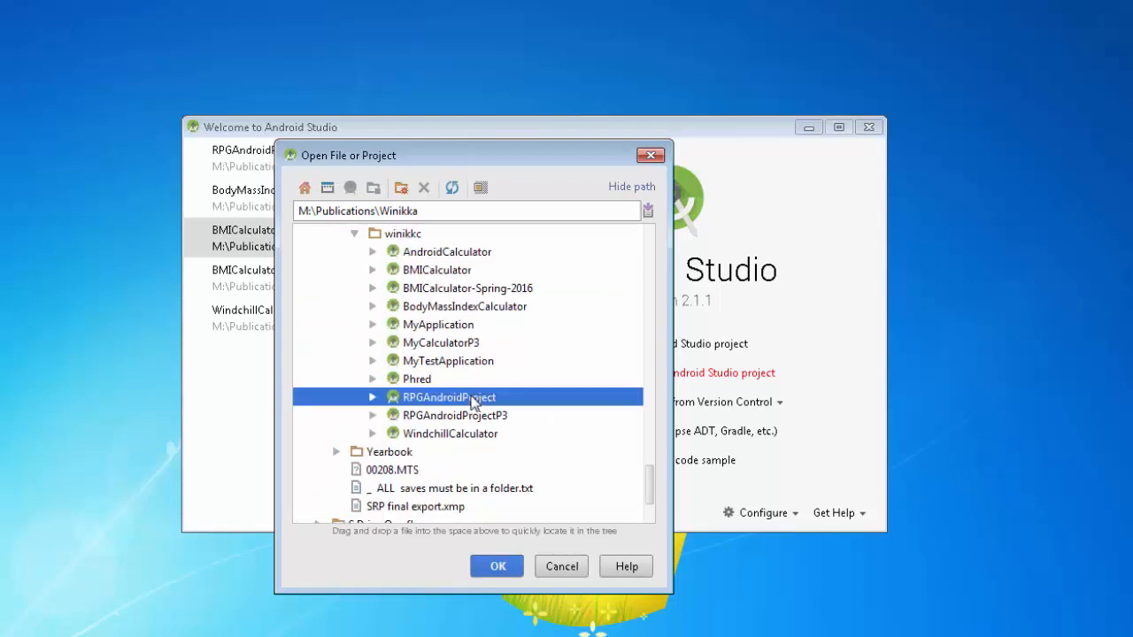
click(497, 565)
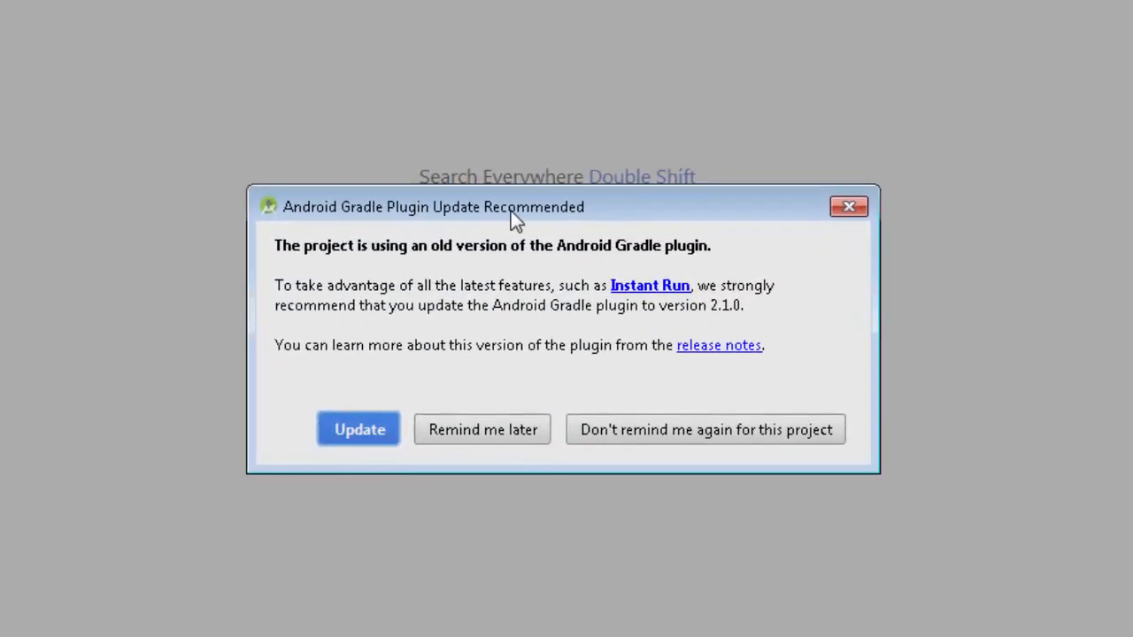
Update the project's Android Gradle plugin to version 2.1.0, then fix the Gradle wrapper and re-import the project
click(362, 427)
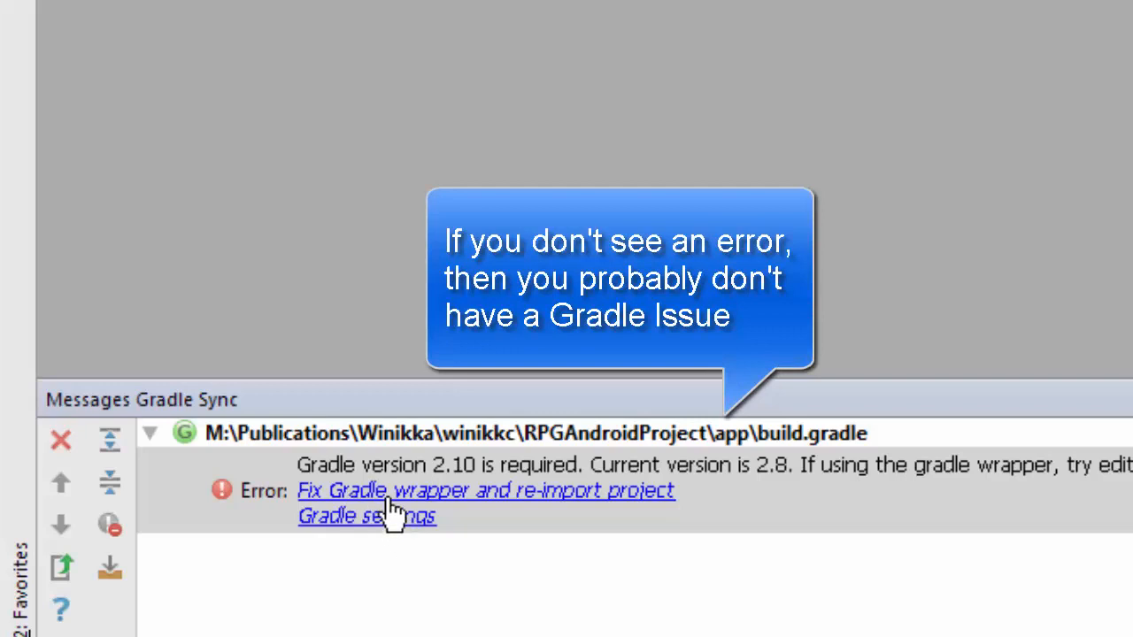
click(386, 497)
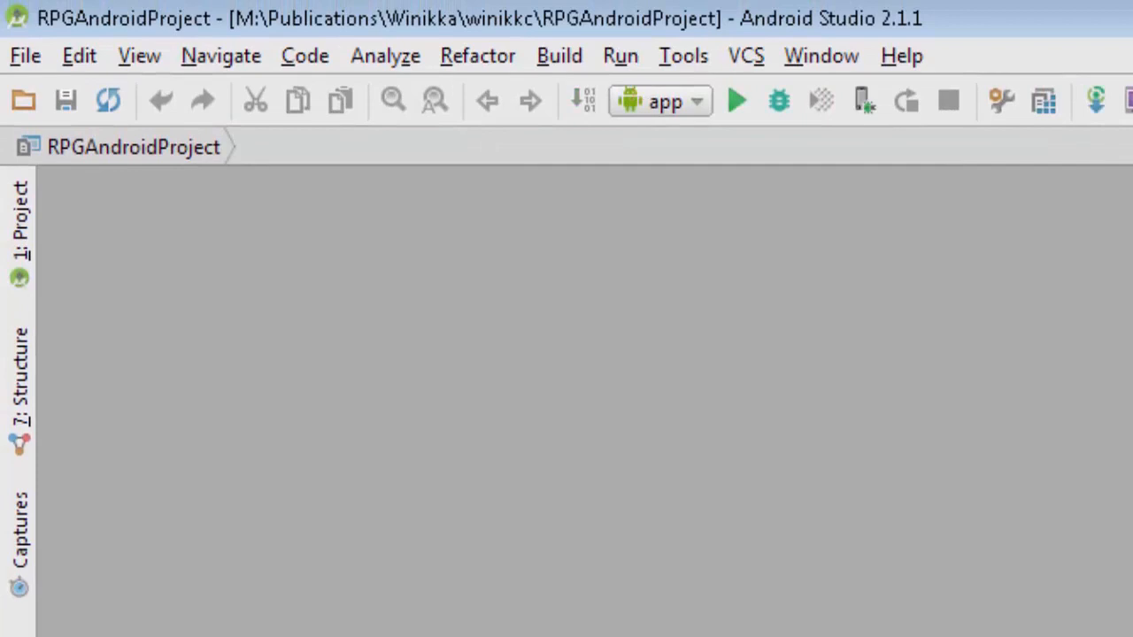
Show the project files of RPGAndroidProject and expand the app module
click(20, 234)
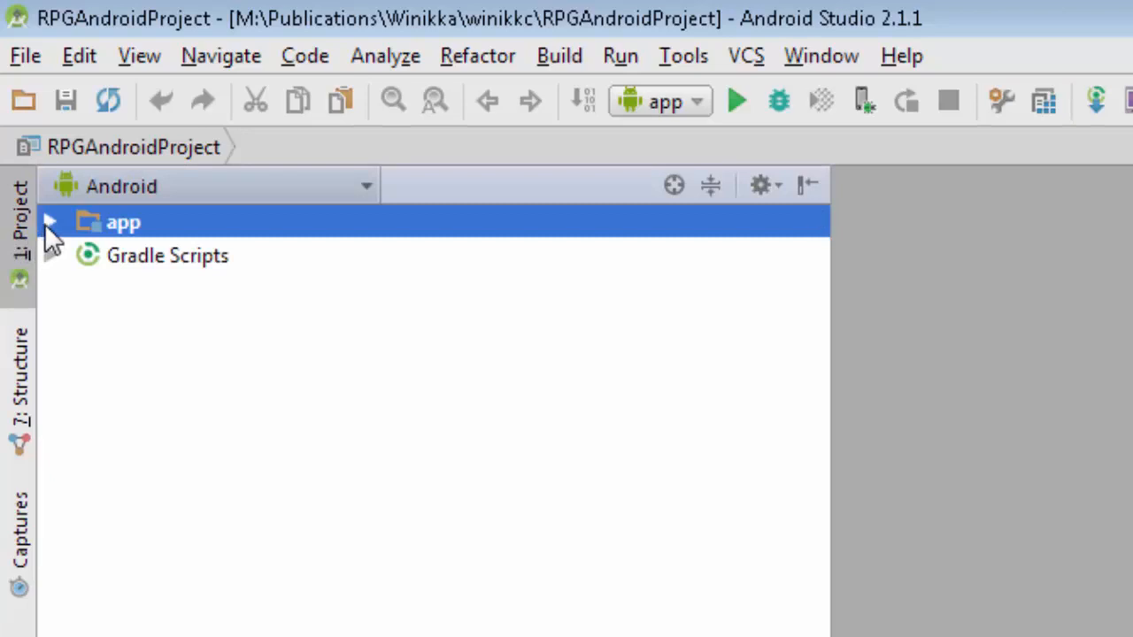
click(49, 223)
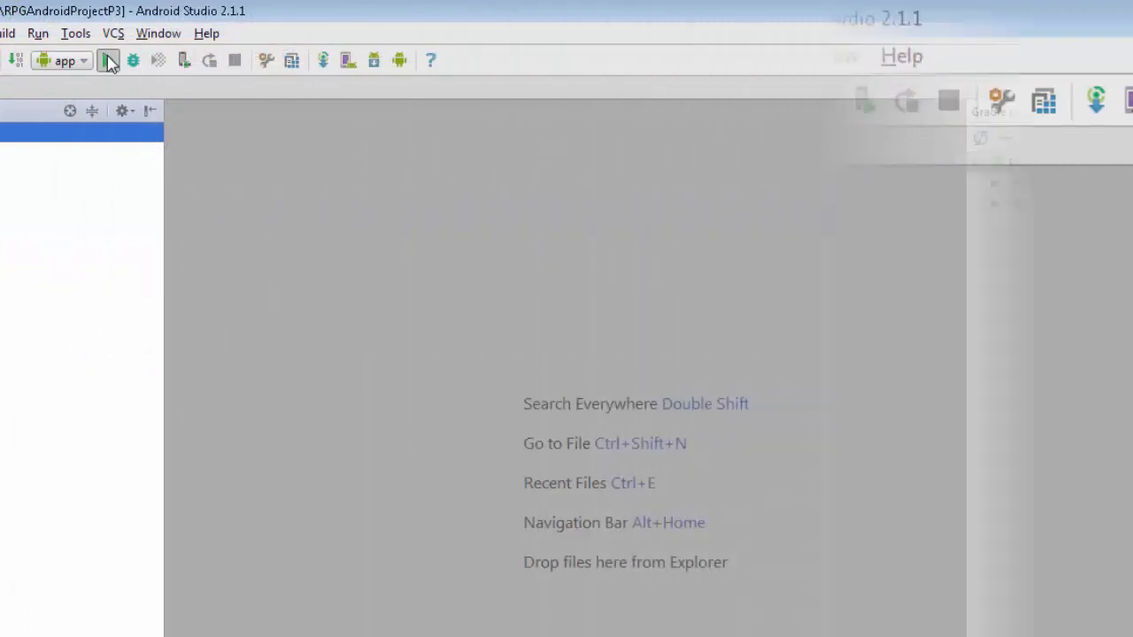
Run the app of RPGAndroidProjectP3 on the Nexus 5X API 23 emulator
click(107, 58)
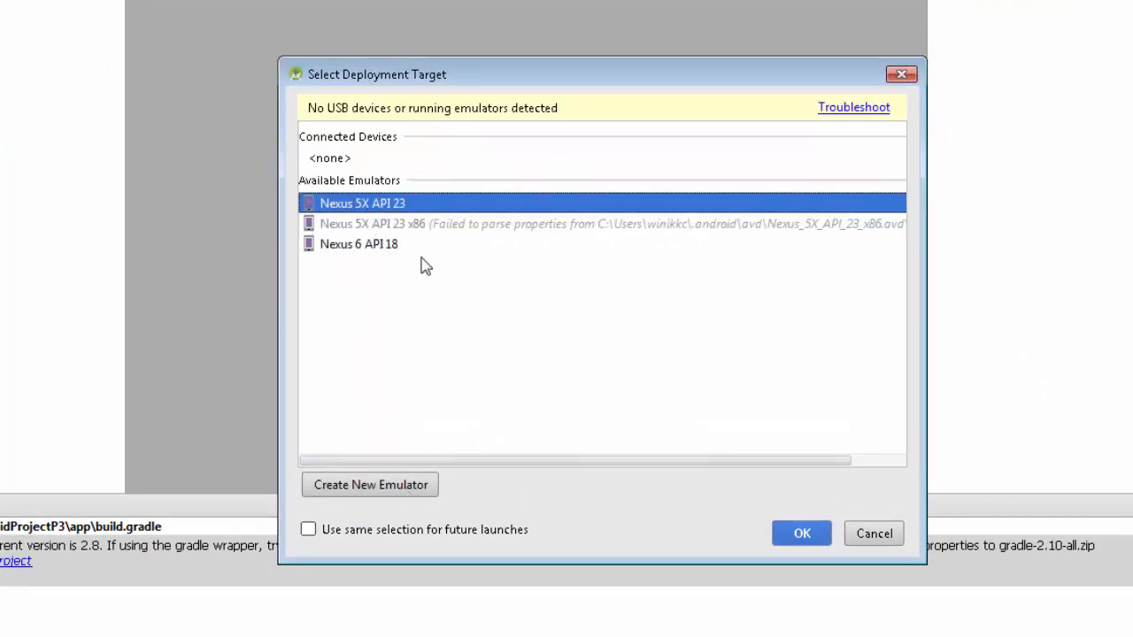
click(802, 538)
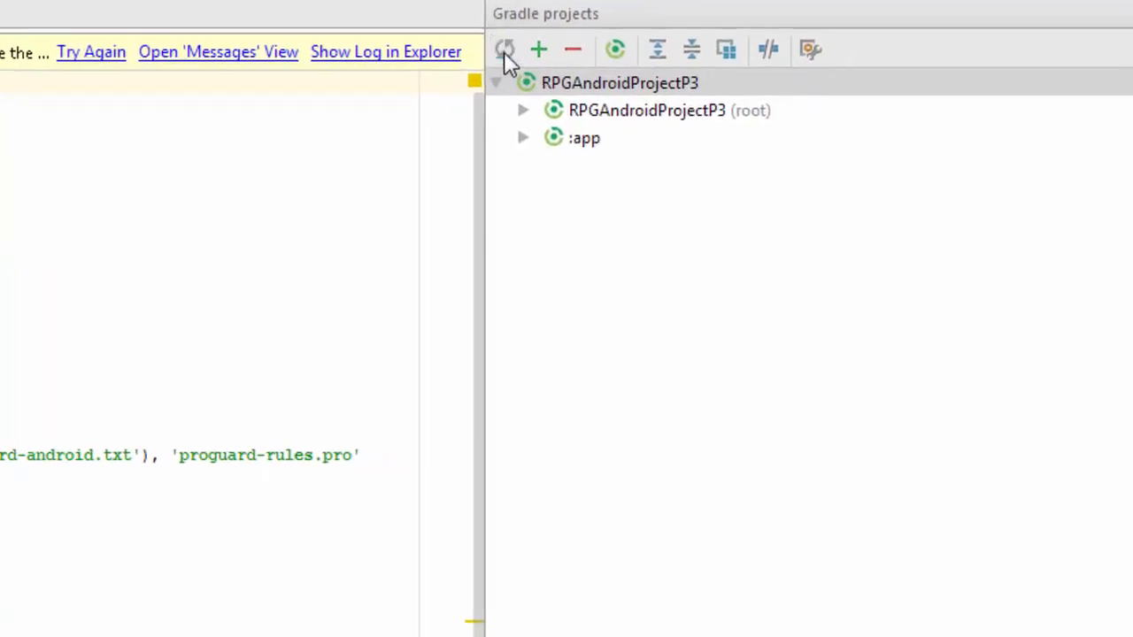
Refresh the linked Gradle project RPGAndroidProjectP3 and accept its Gradle settings with the default Gradle wrapper
click(503, 51)
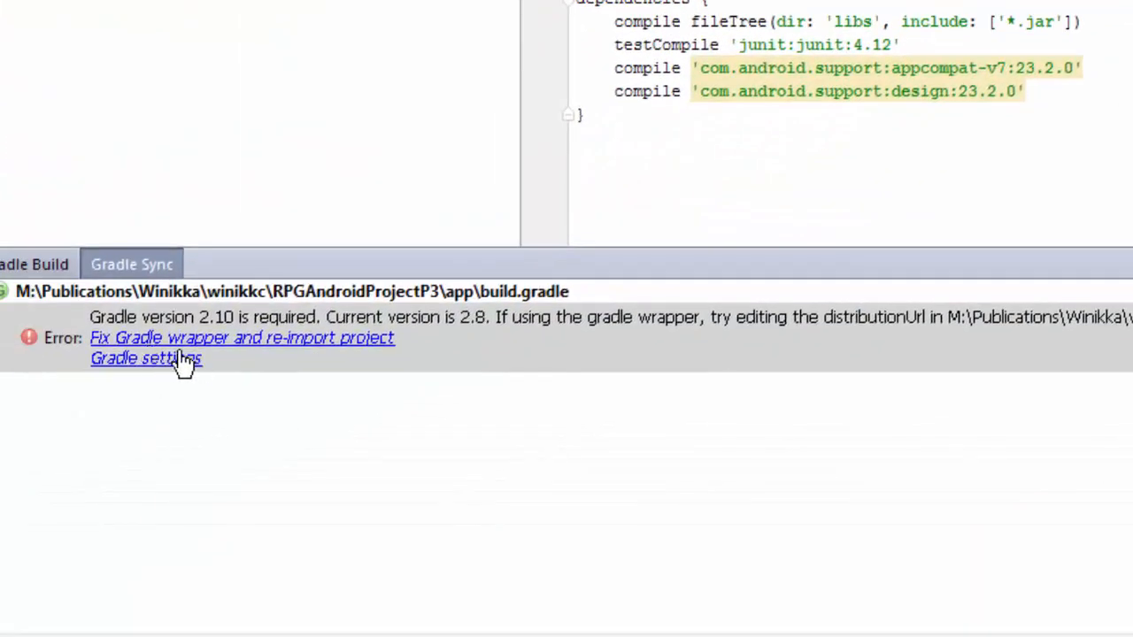
click(58, 424)
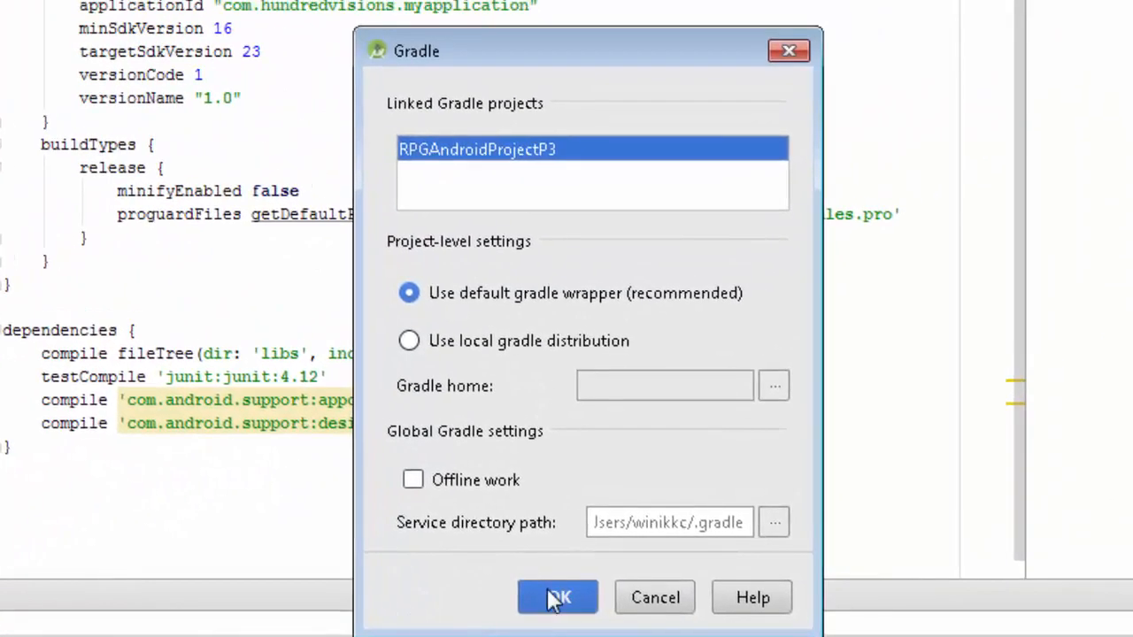
click(830, 438)
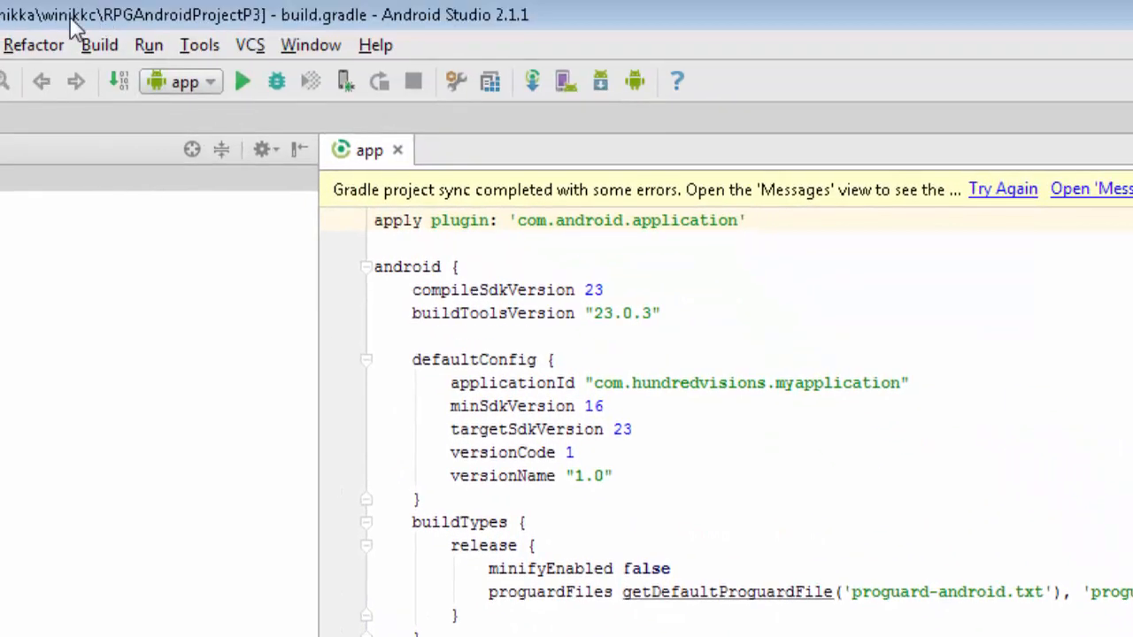
Clean RPGAndroidProjectP3 and rebuild it
click(97, 45)
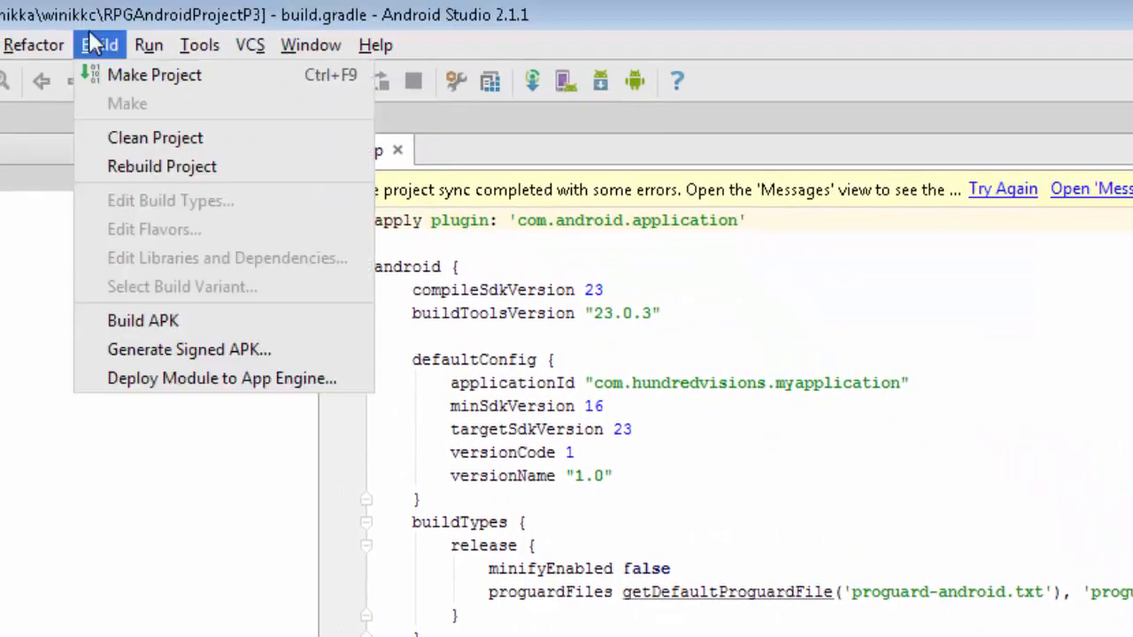
click(164, 142)
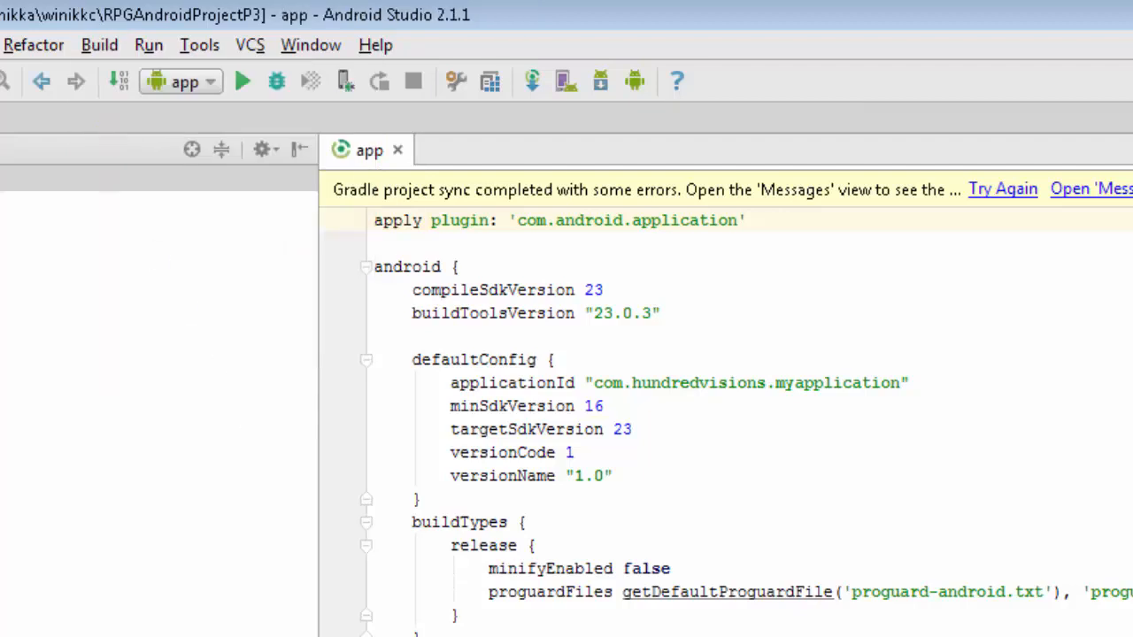
click(99, 46)
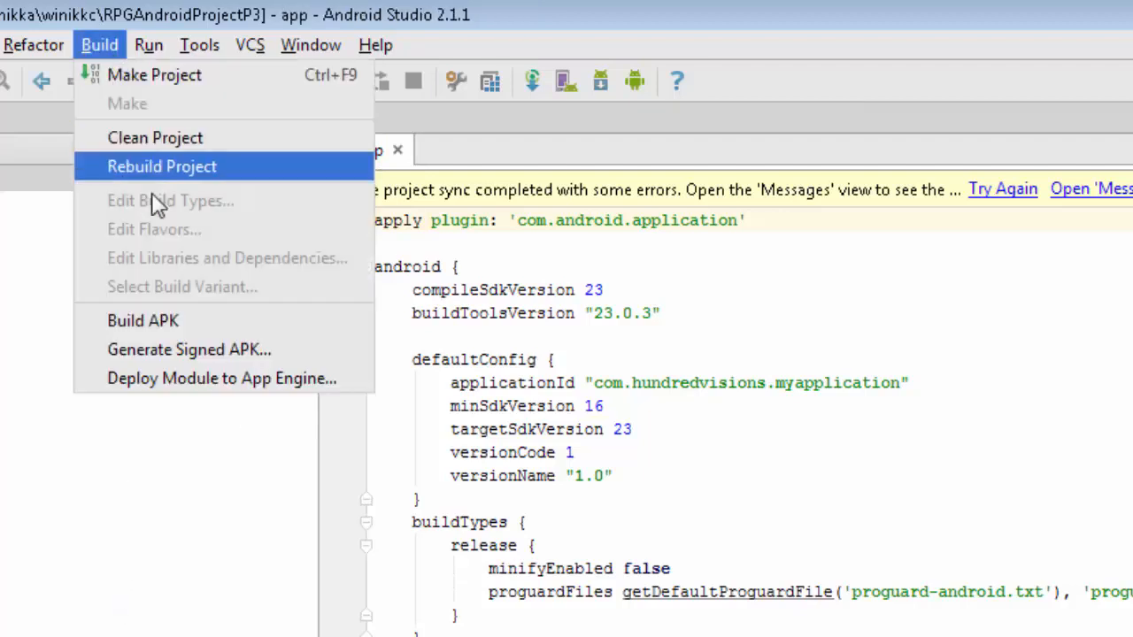
click(158, 167)
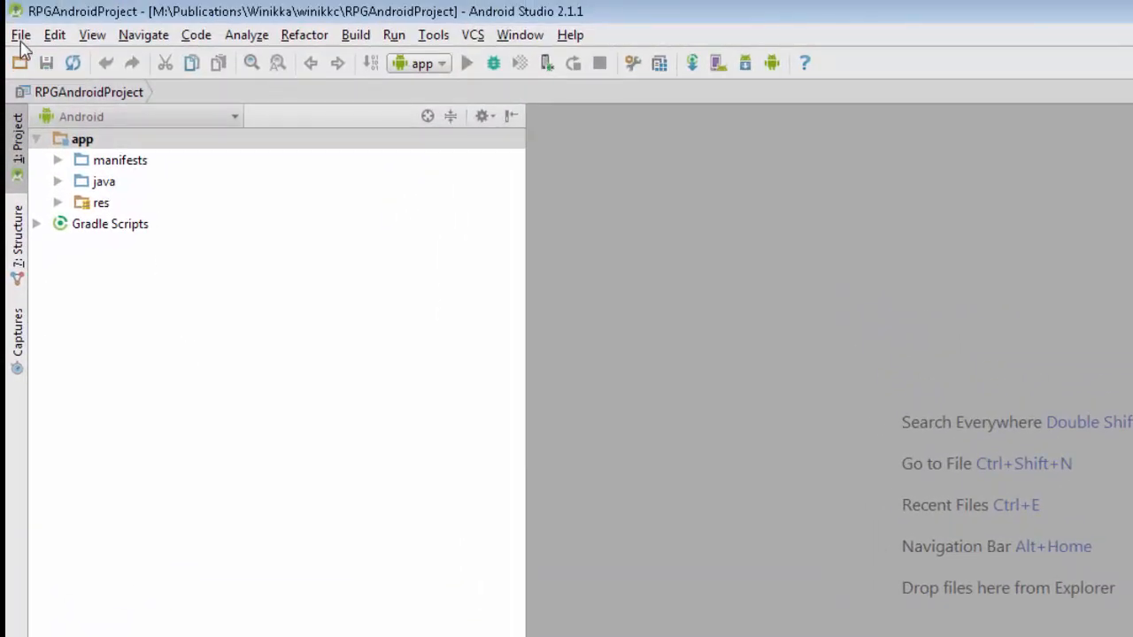
Open the Gradle build tool settings of RPGAndroidProject under Build, Execution, Deployment
click(21, 37)
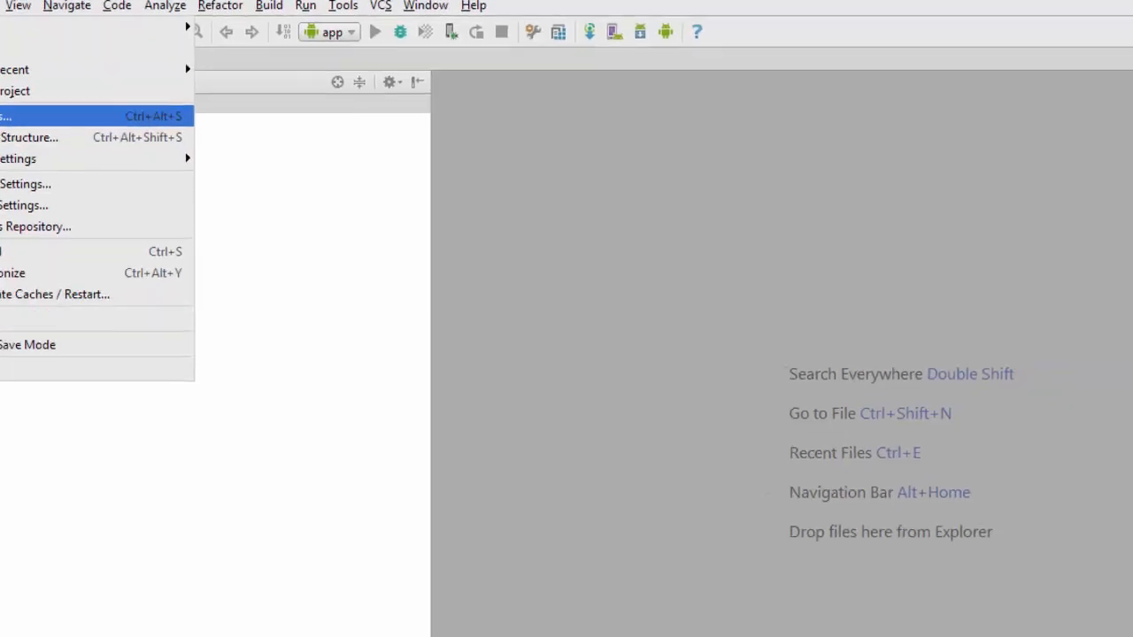
click(60, 150)
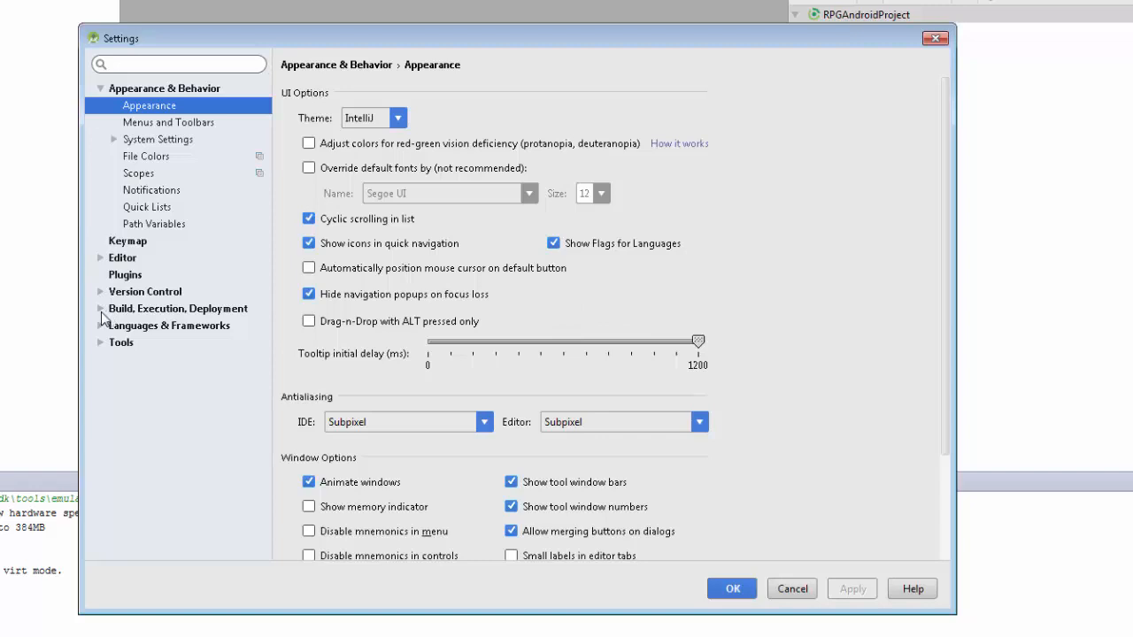
click(101, 309)
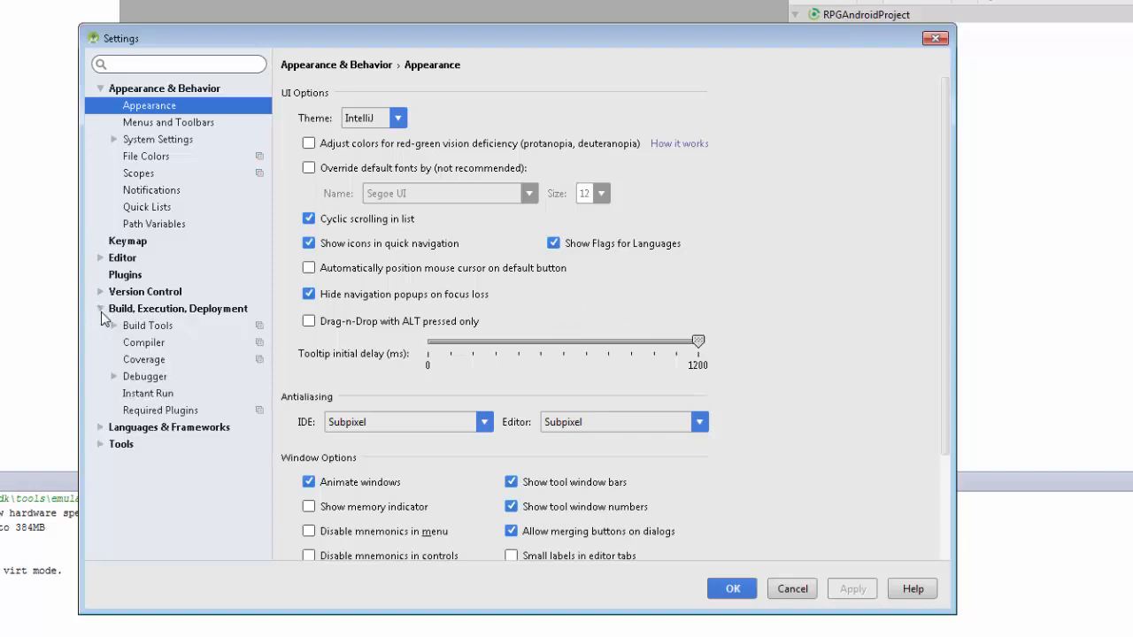
click(179, 311)
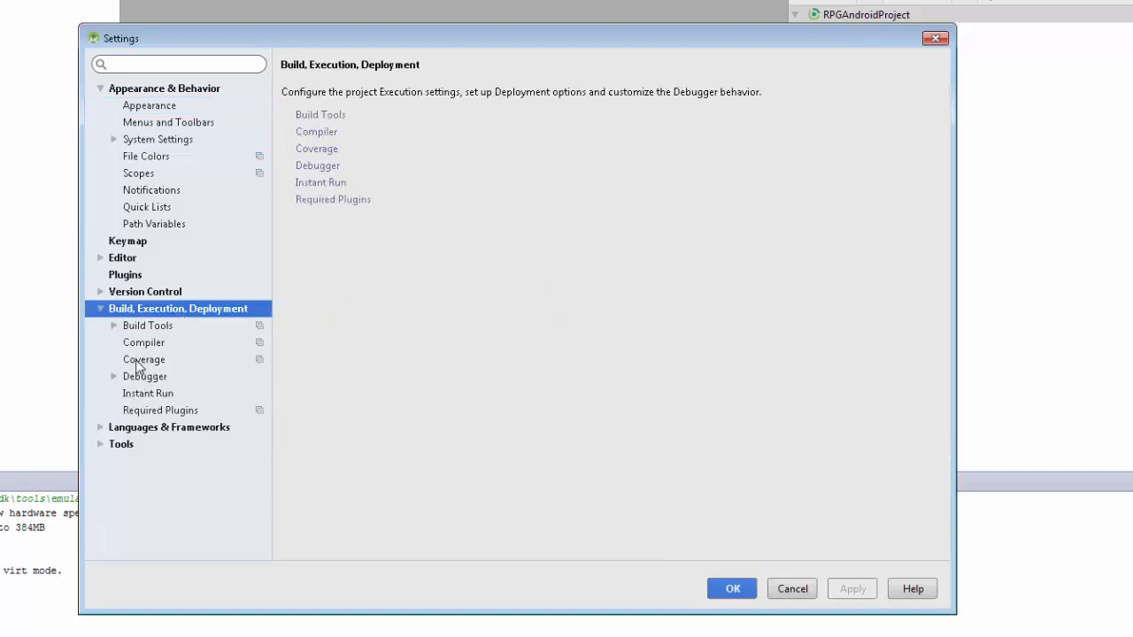
click(114, 327)
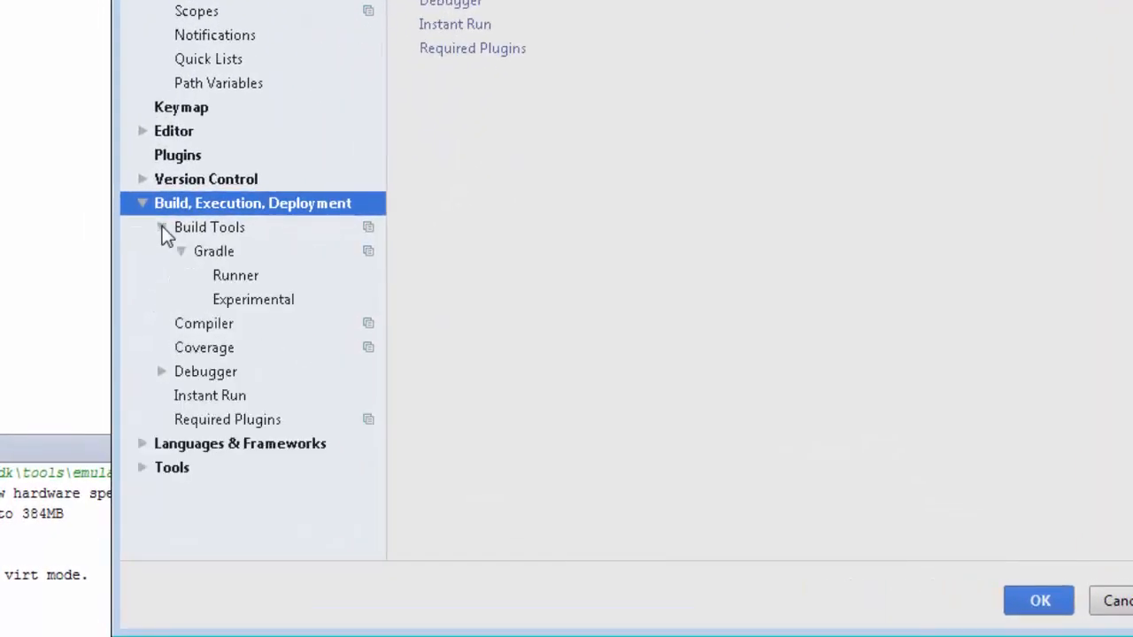
click(213, 251)
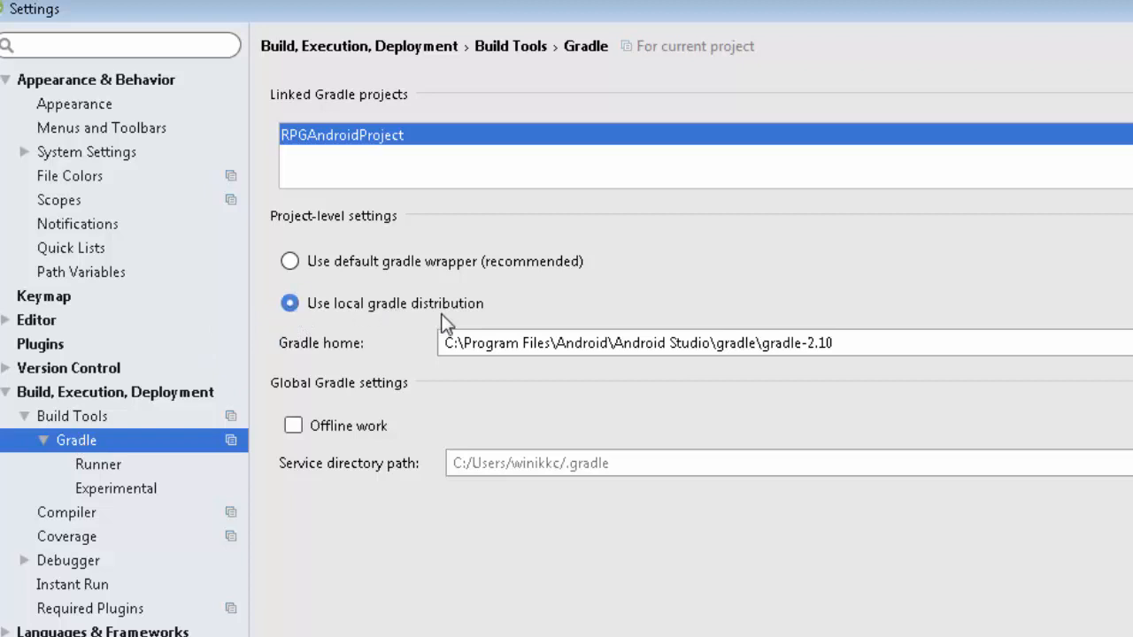
Set the Gradle home to C:\Program Files\Android\Android Studio\gradle\gradle-2.10 and save the settings
click(1094, 319)
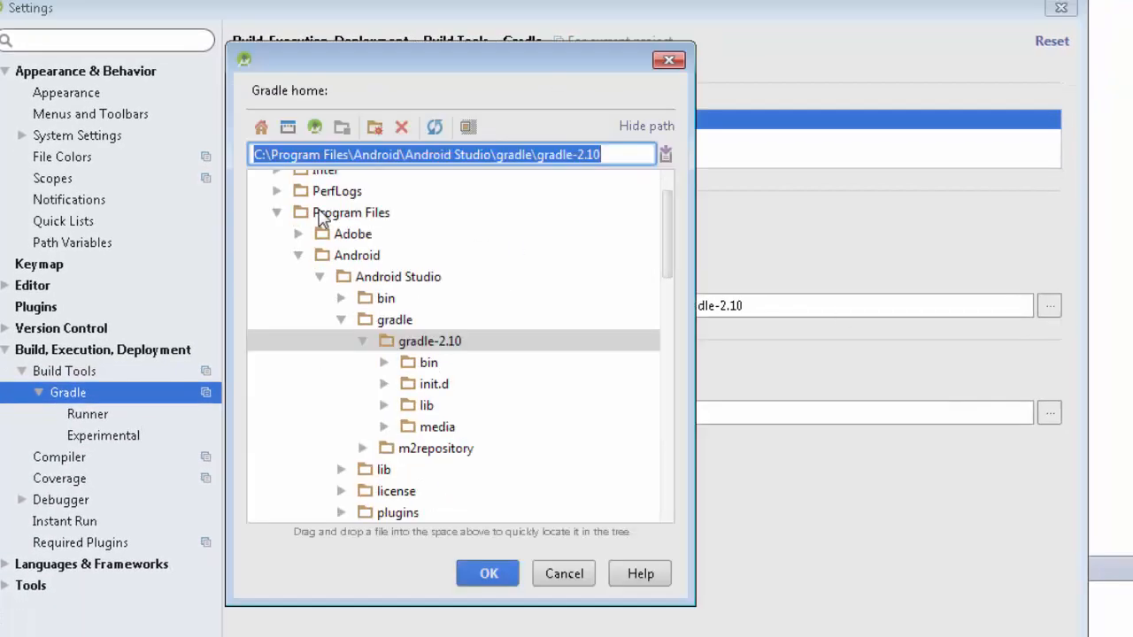
click(334, 256)
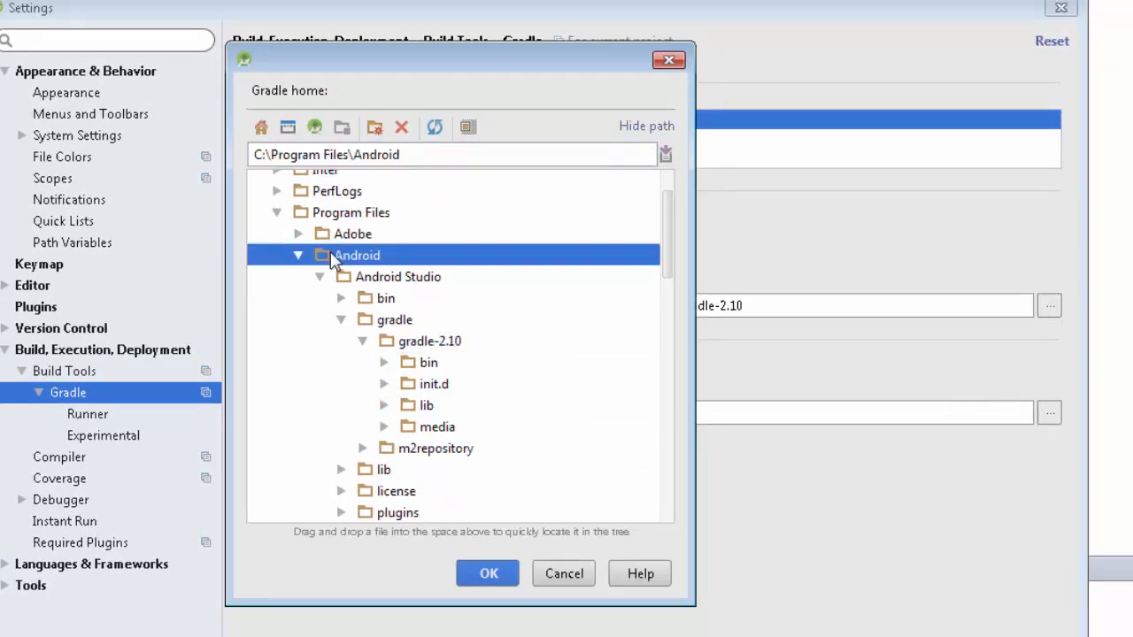
click(349, 278)
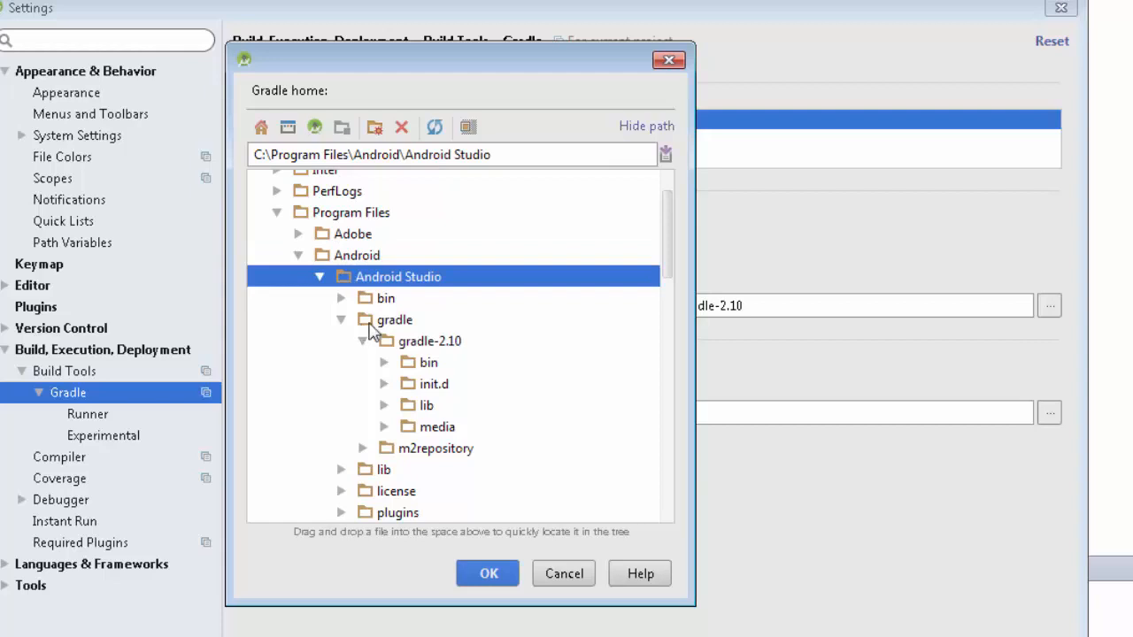
click(369, 324)
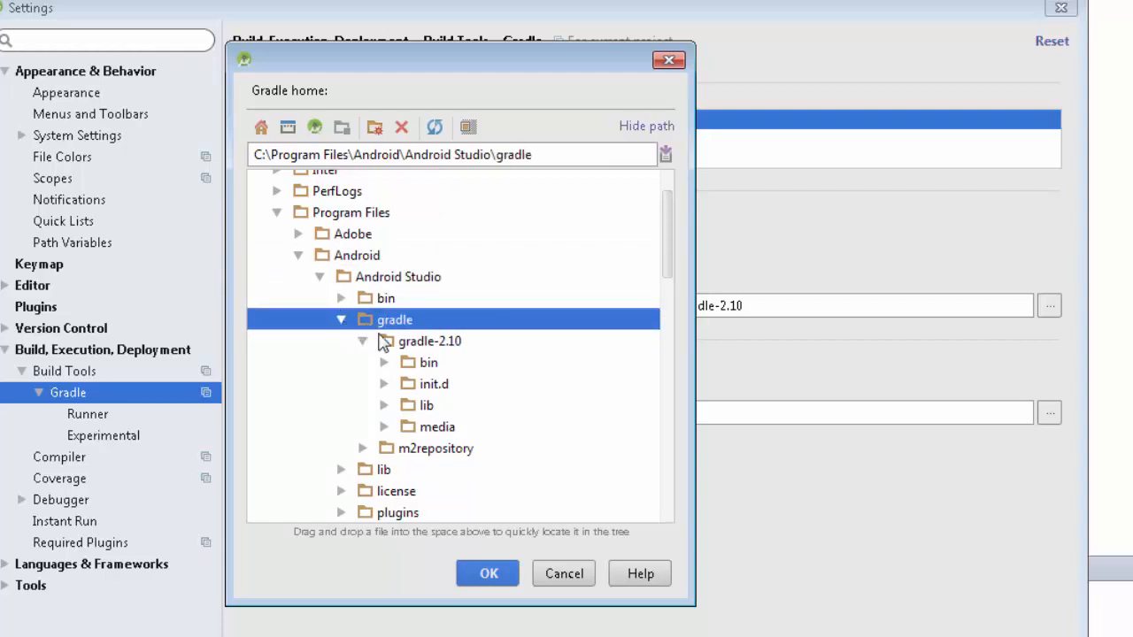
click(389, 343)
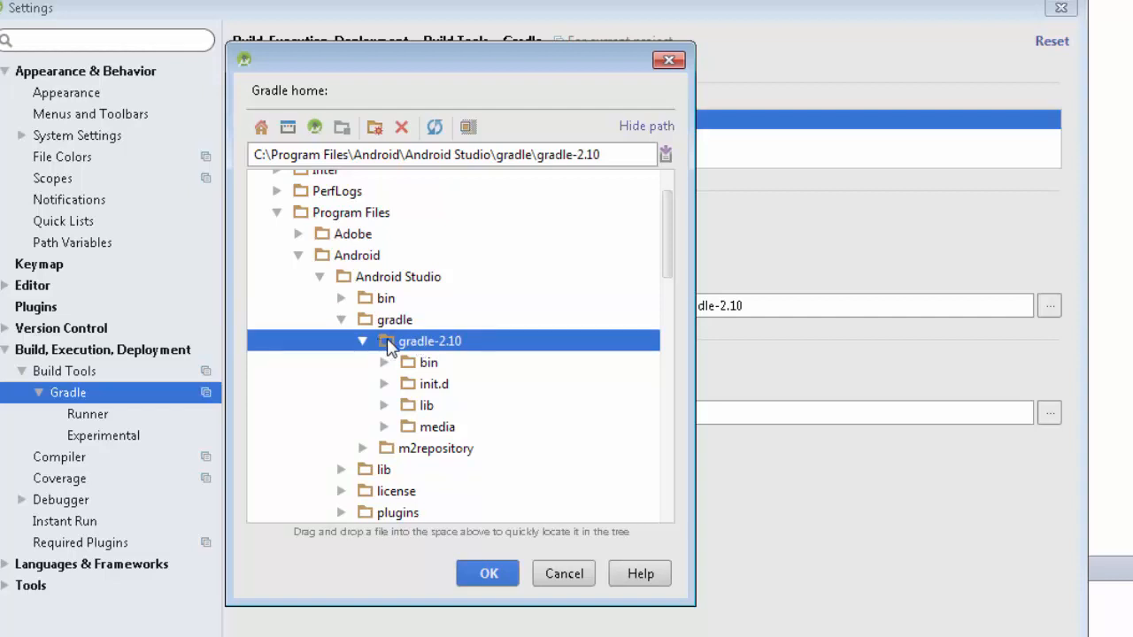
click(487, 574)
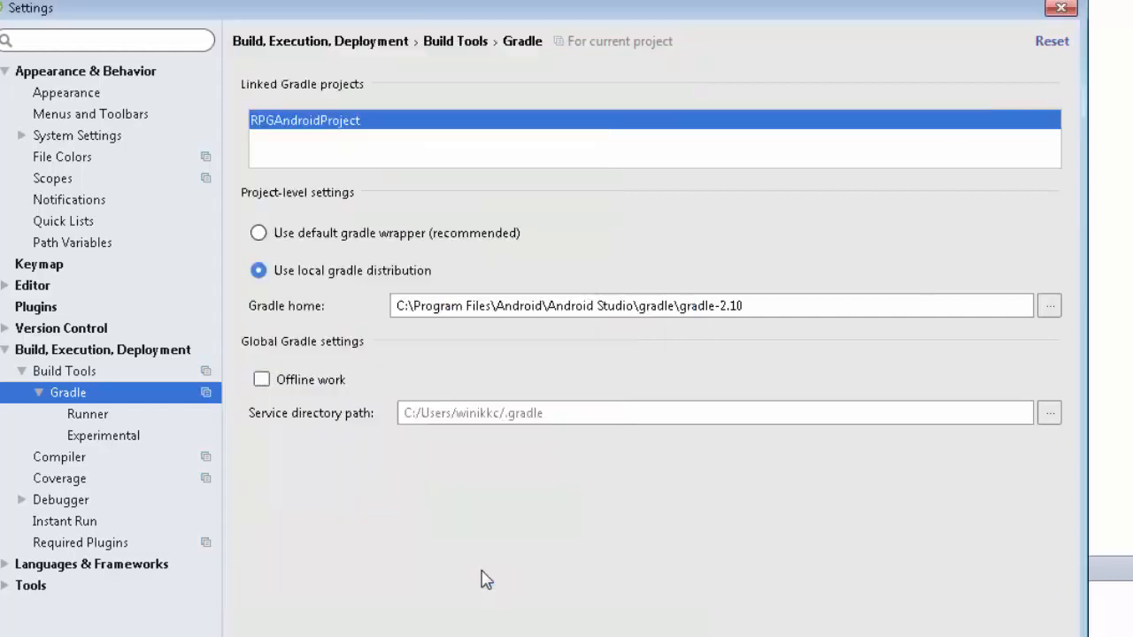
drag(743, 305, 394, 302)
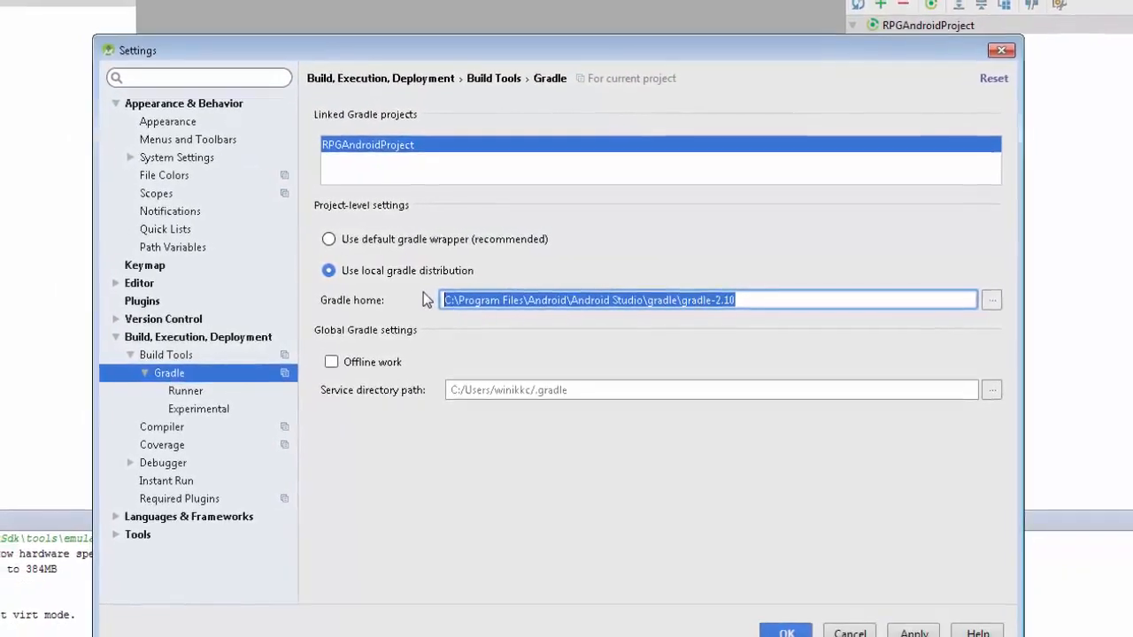
click(780, 619)
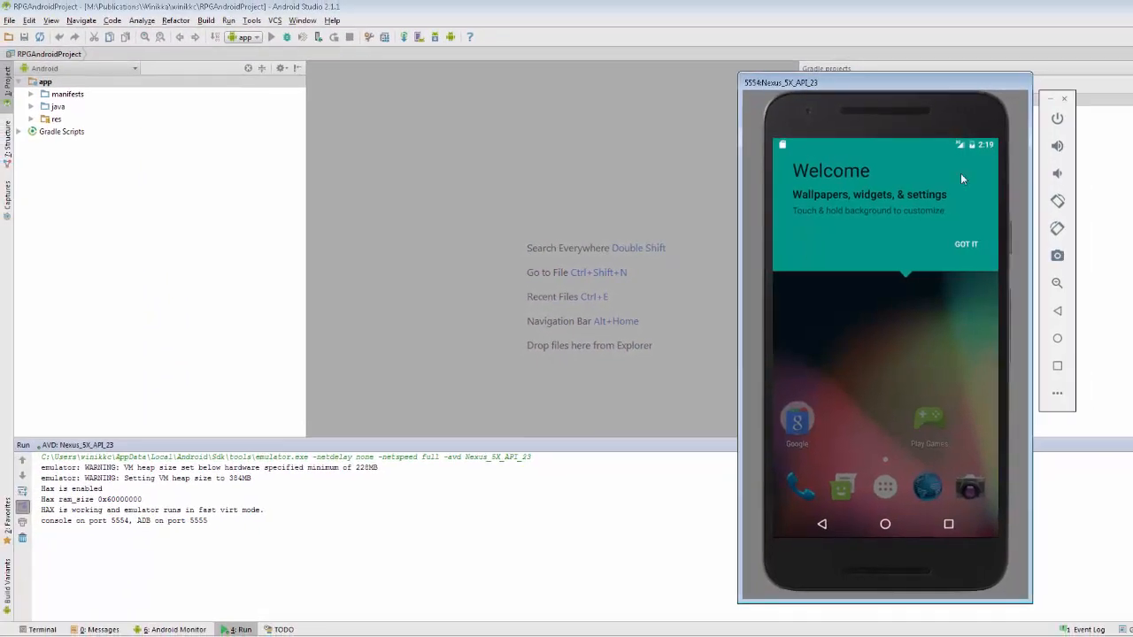
Close the running Nexus 5X API 23 emulator
click(1066, 100)
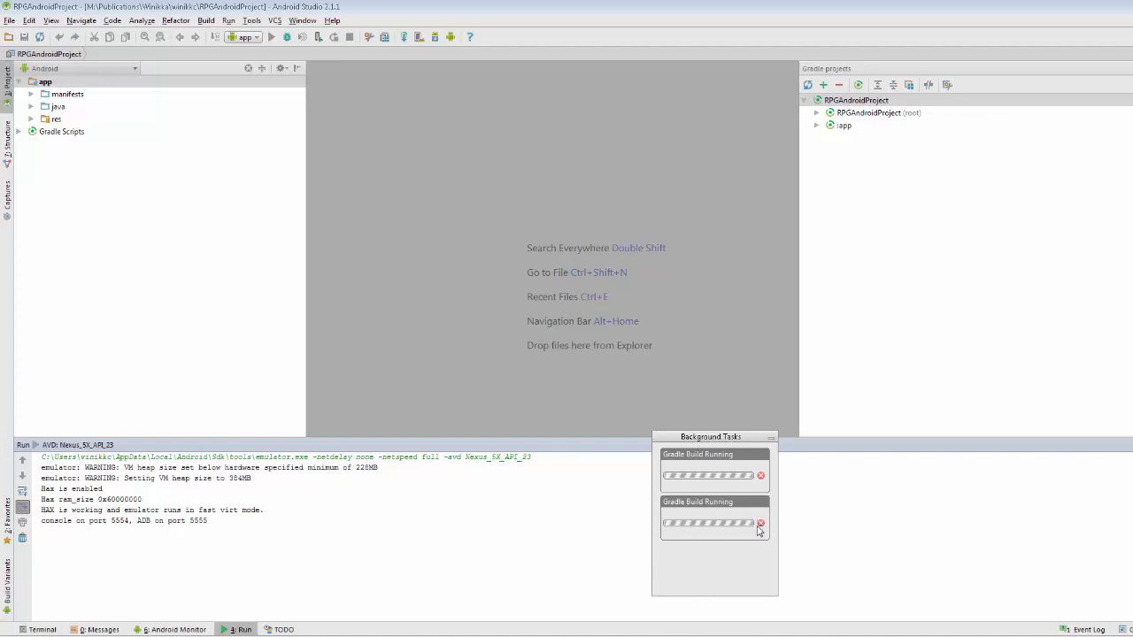
Cancel the running Gradle build and exit Android Studio, agreeing to close the project while Gradle is still running
click(760, 524)
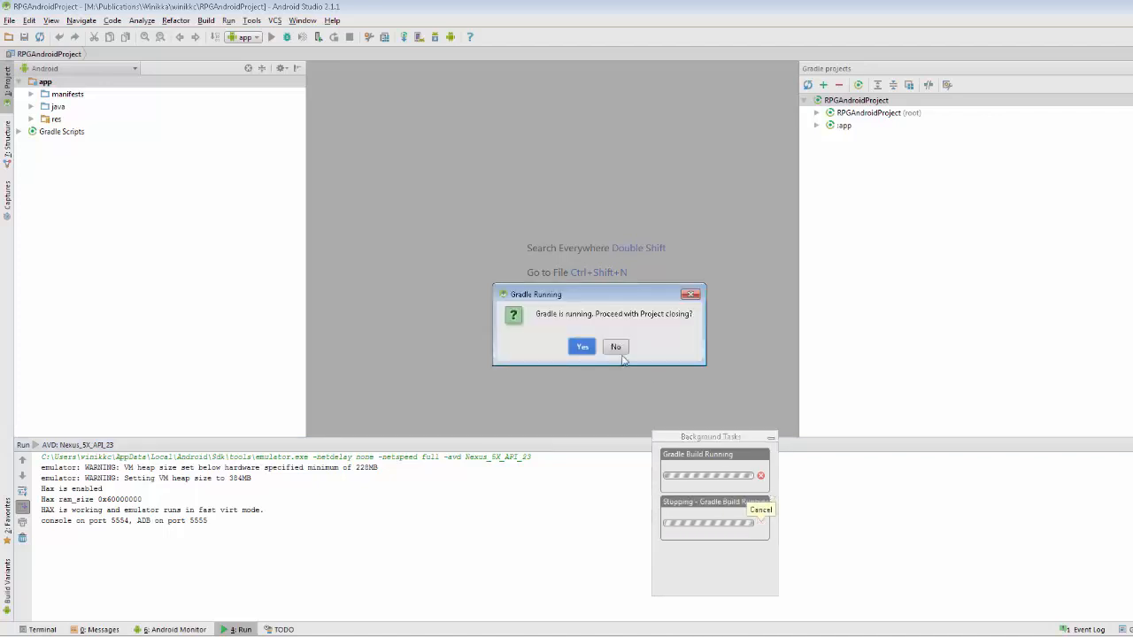
click(583, 347)
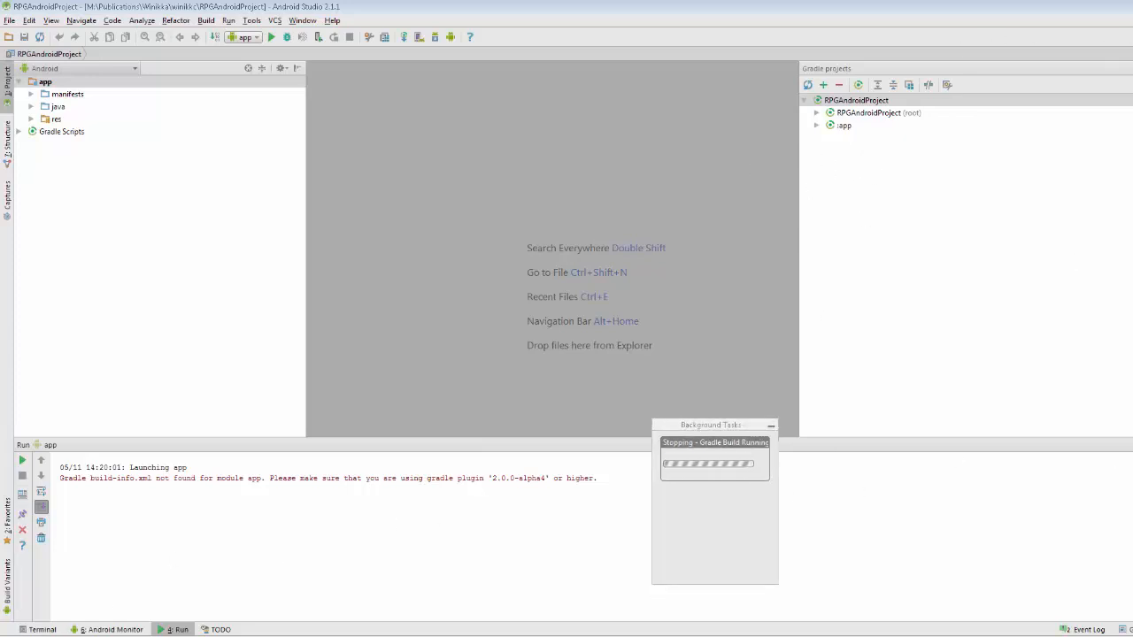
click(1132, 6)
click(576, 346)
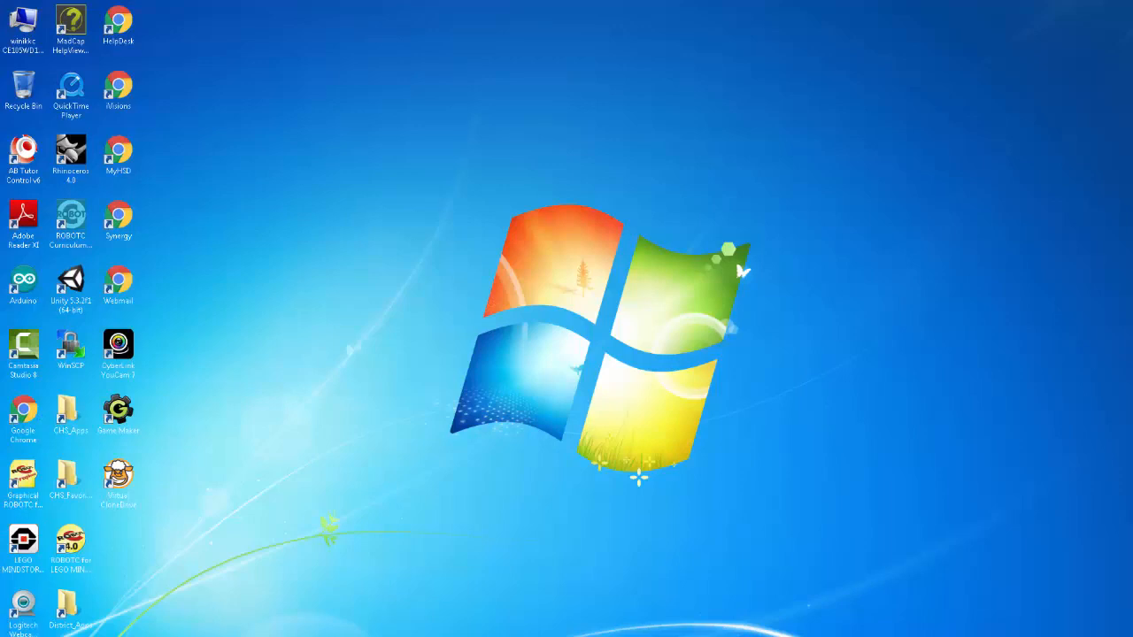
Relaunch Android Studio with RPGAndroidProject and dismiss the Tip of the Day
click(20, 624)
click(71, 535)
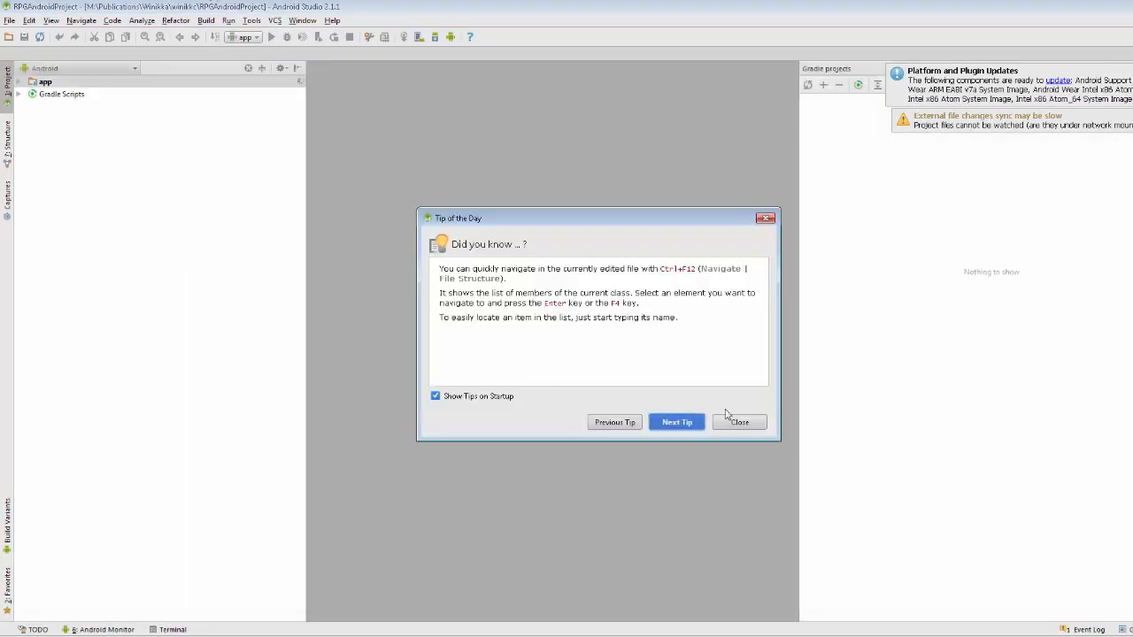
click(739, 422)
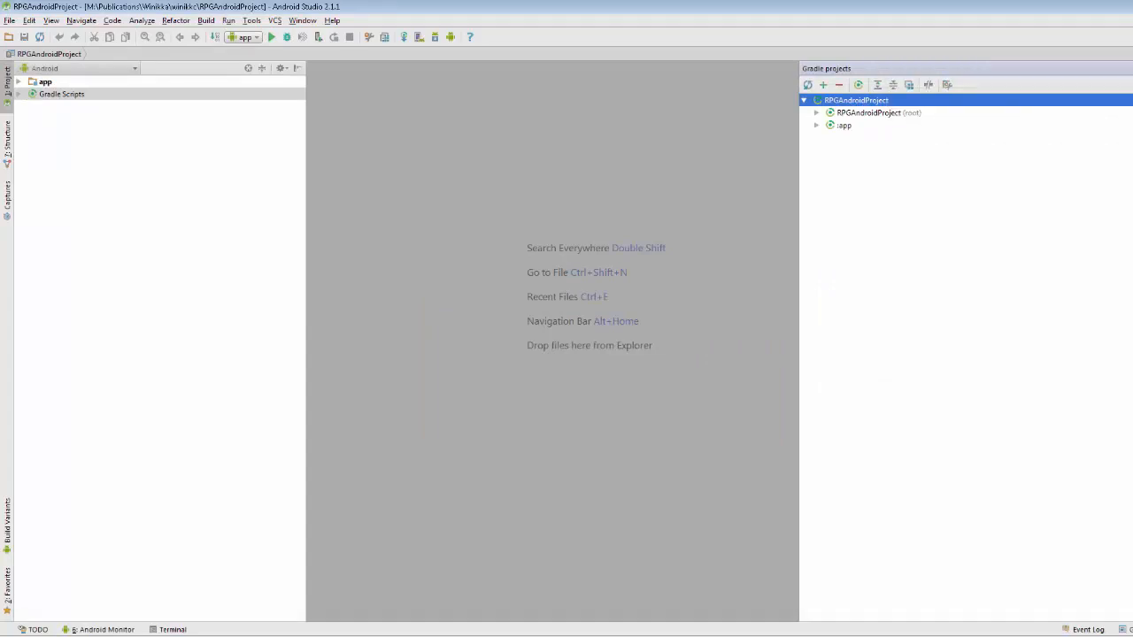
Refresh all Gradle projects and run the app on the Nexus 5X API 23 emulator
click(806, 85)
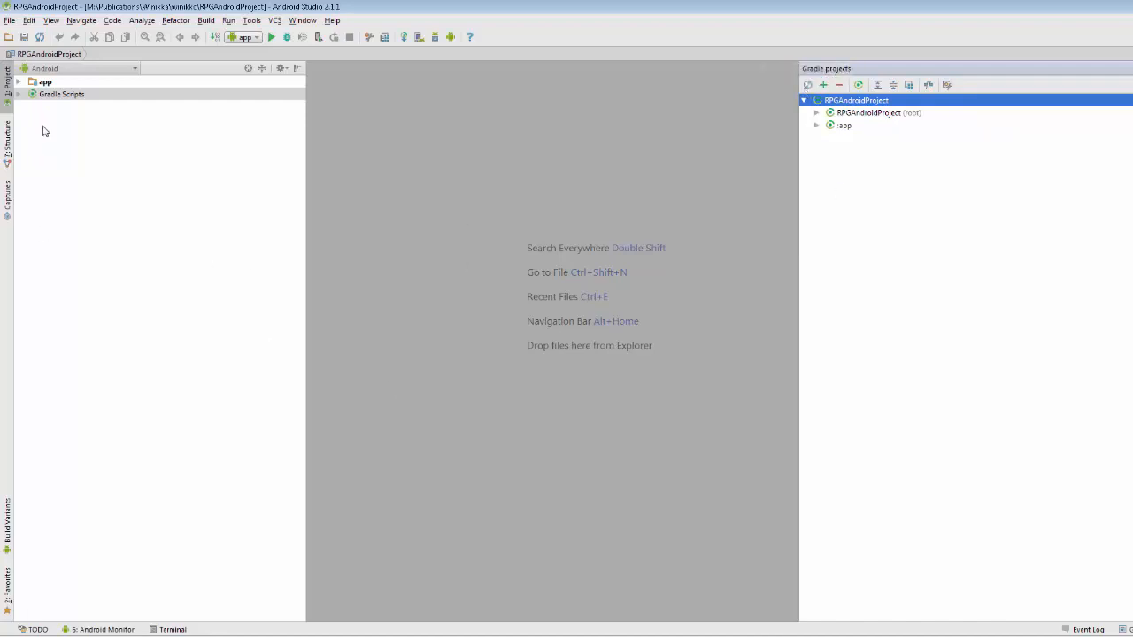
click(272, 37)
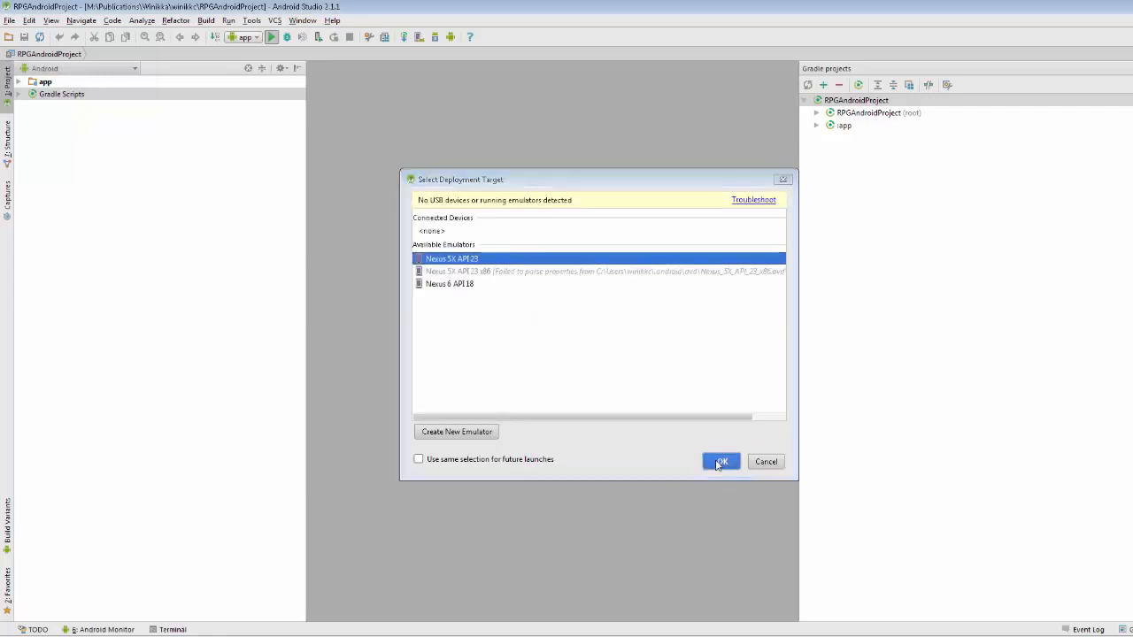
click(719, 462)
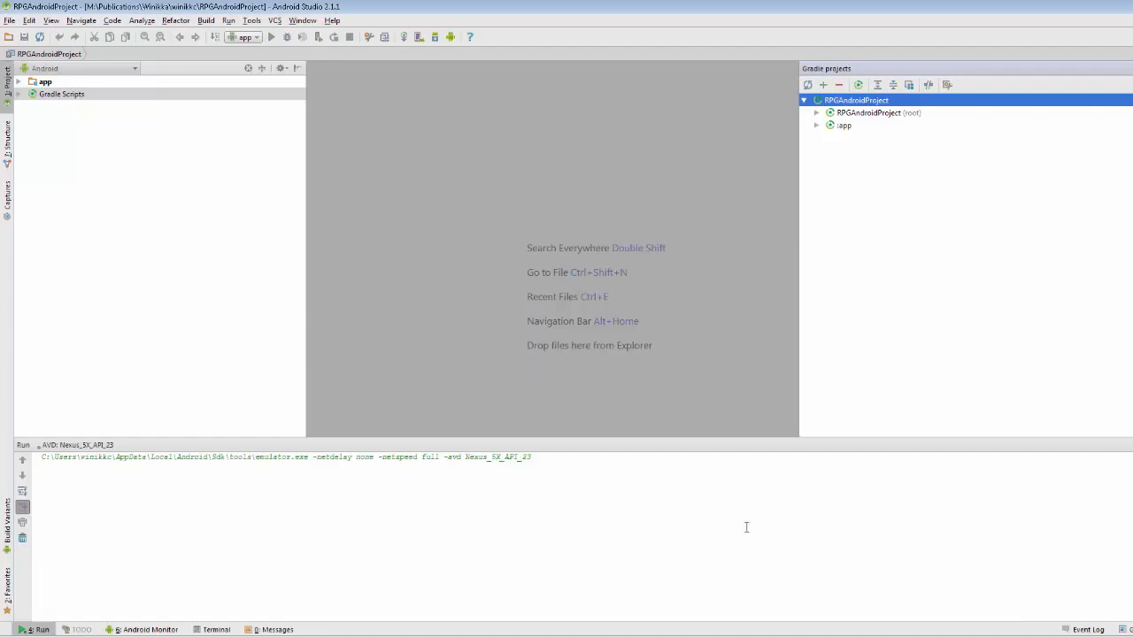